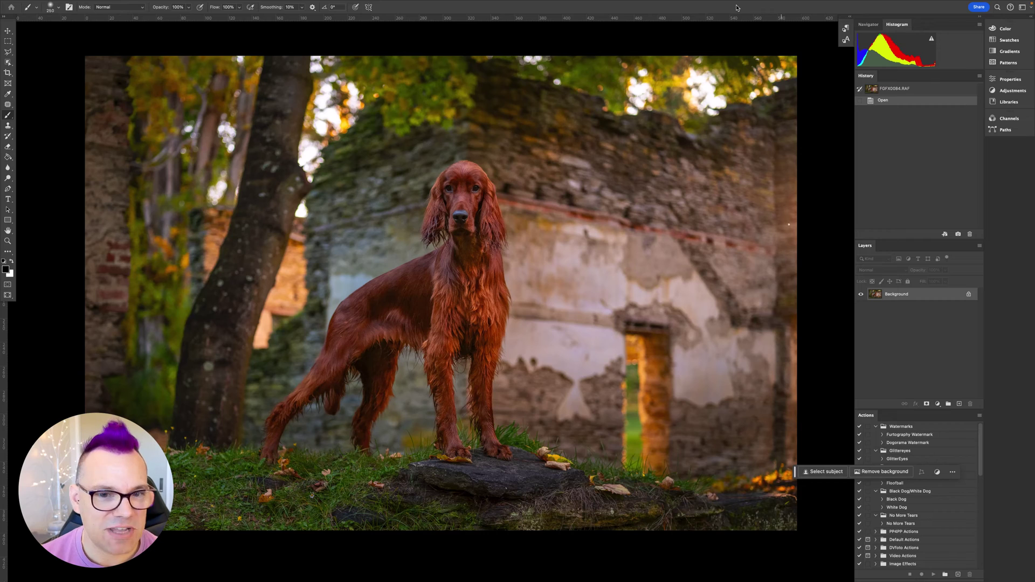
Step: Duplicate the Background layer of the dog photo to work on the eyes
key(ctrl+plus)
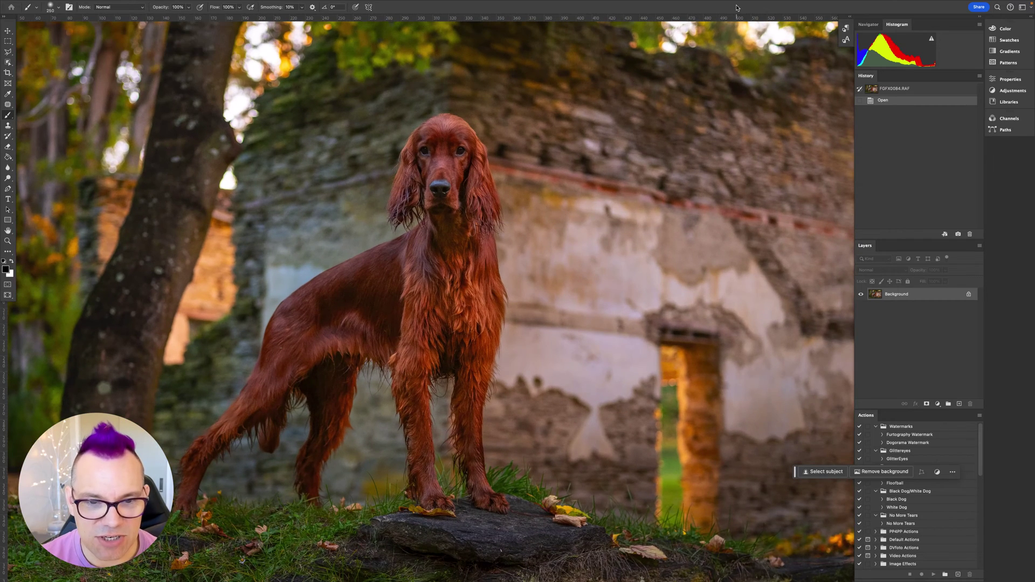
key(ctrl+0)
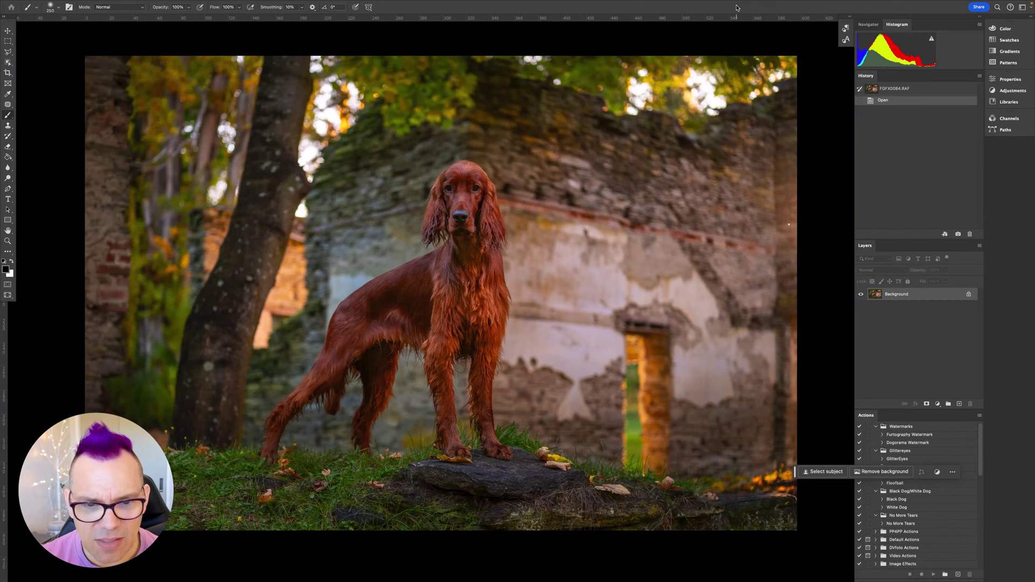
key(ctrl+plus)
drag(559, 65, 575, 176)
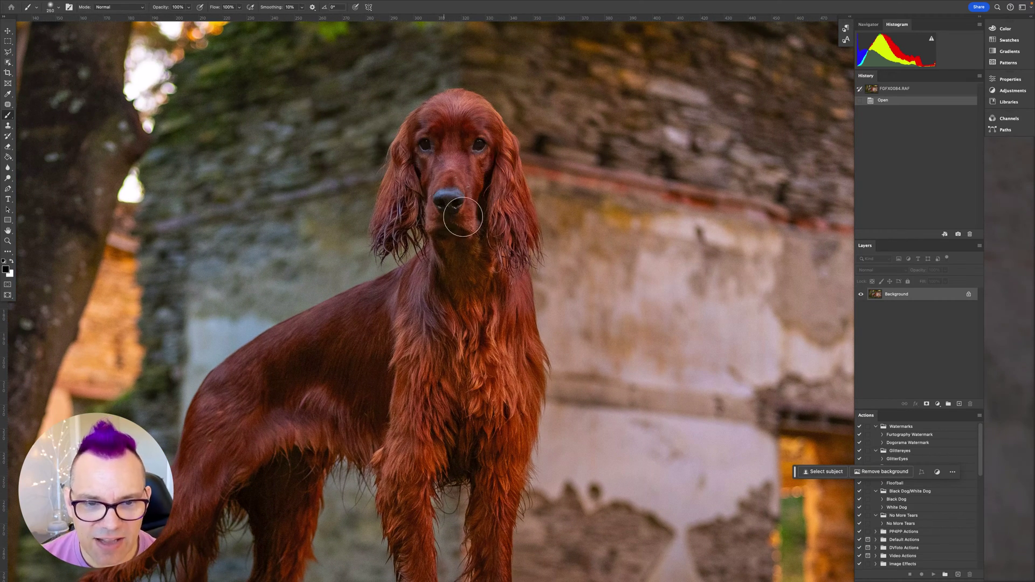
key(ctrl+plus)
key(ctrl+plus)
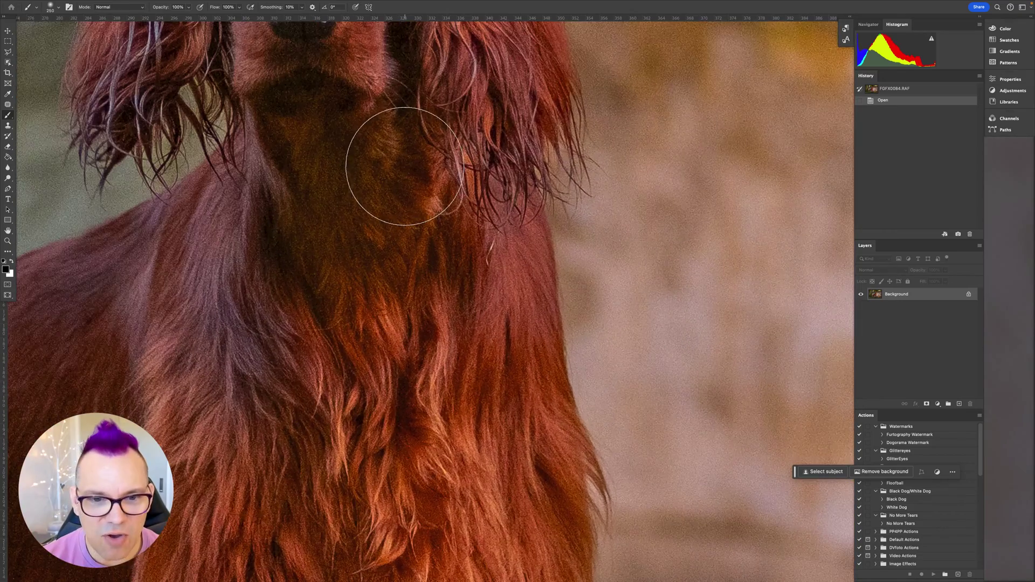
drag(393, 162, 576, 231)
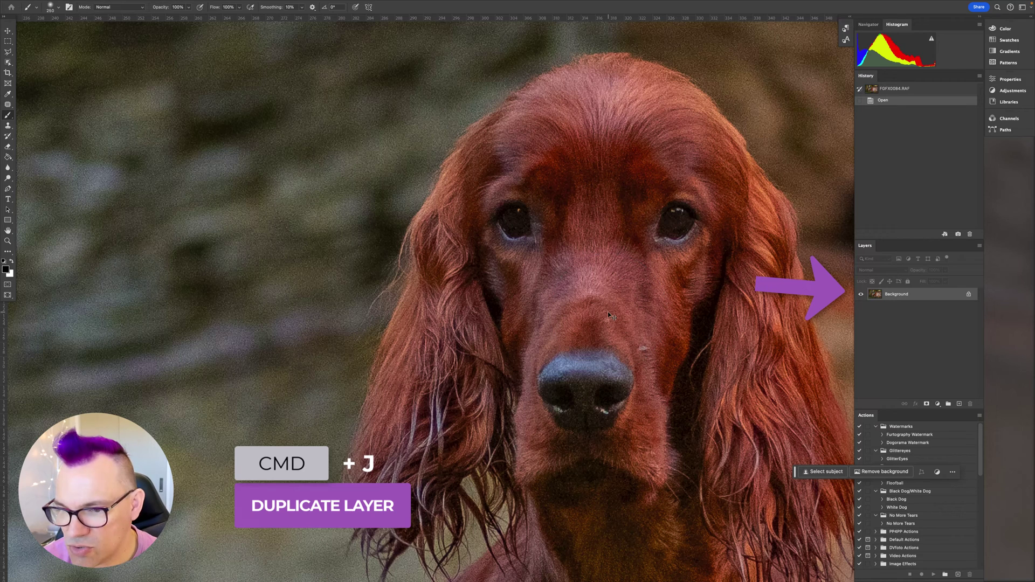
key(super+j)
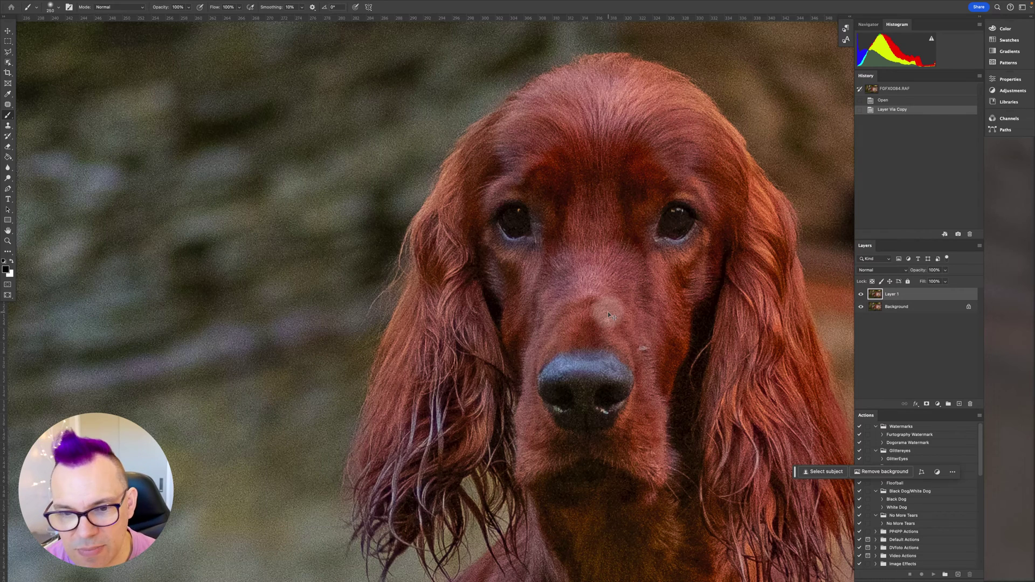
Step: Brighten the duplicated layer strongly with Curves, raising the RGB curve to output 178 at input 87
key(super+m)
drag(716, 160, 705, 144)
drag(707, 73, 799, 42)
drag(797, 112, 792, 107)
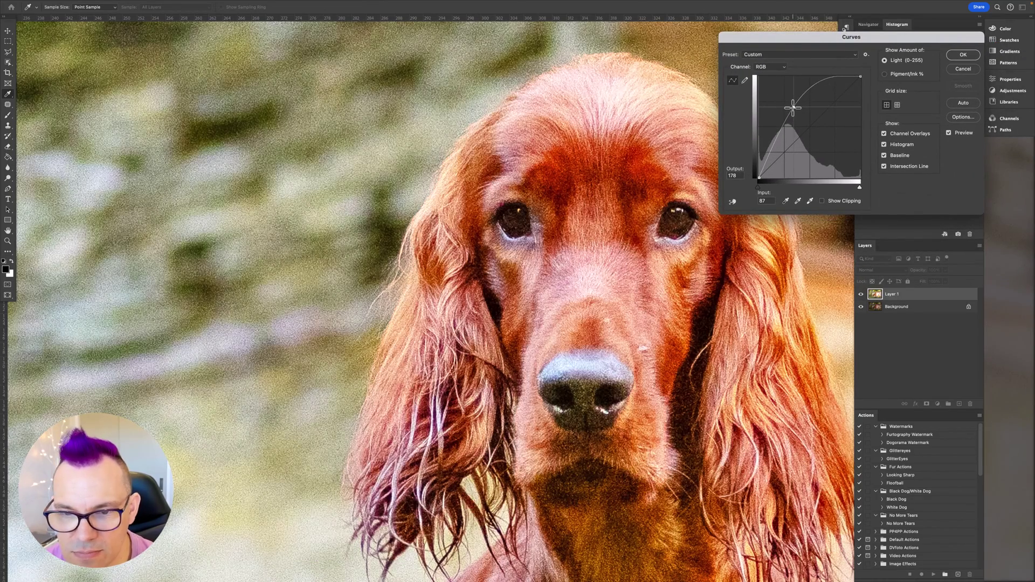
key(Return)
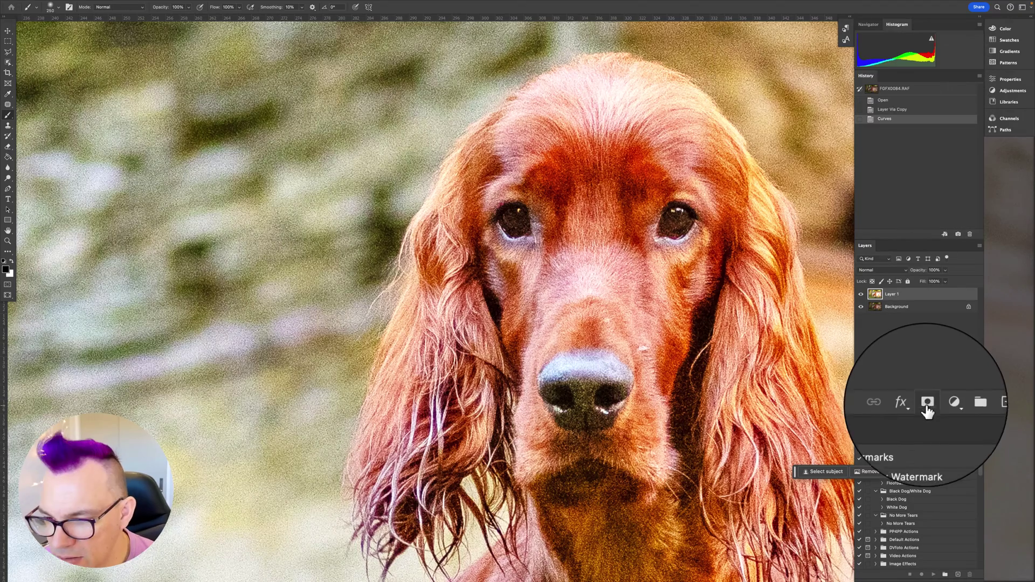
Step: Add a layer mask to the brightened layer and invert it to black
click(926, 404)
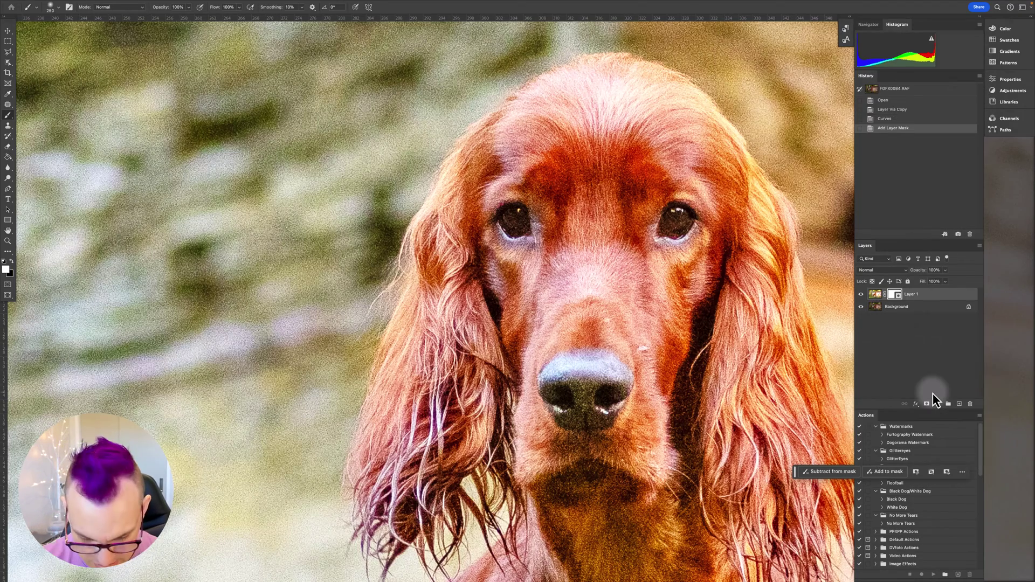
key(super+i)
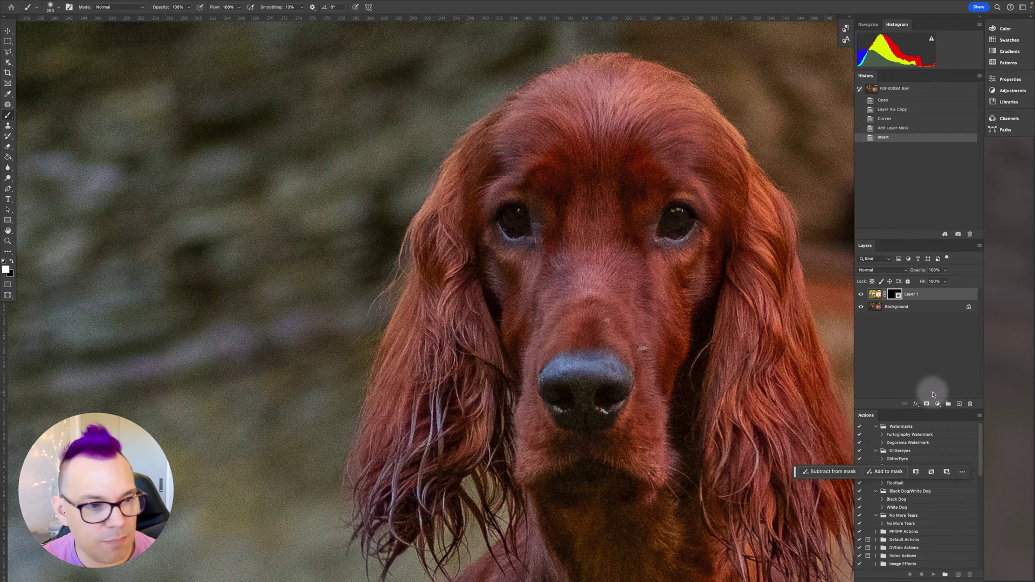
Step: Paint white on the layer mask over both irises with a smaller brush to reveal the brightening
key(bracketleft)
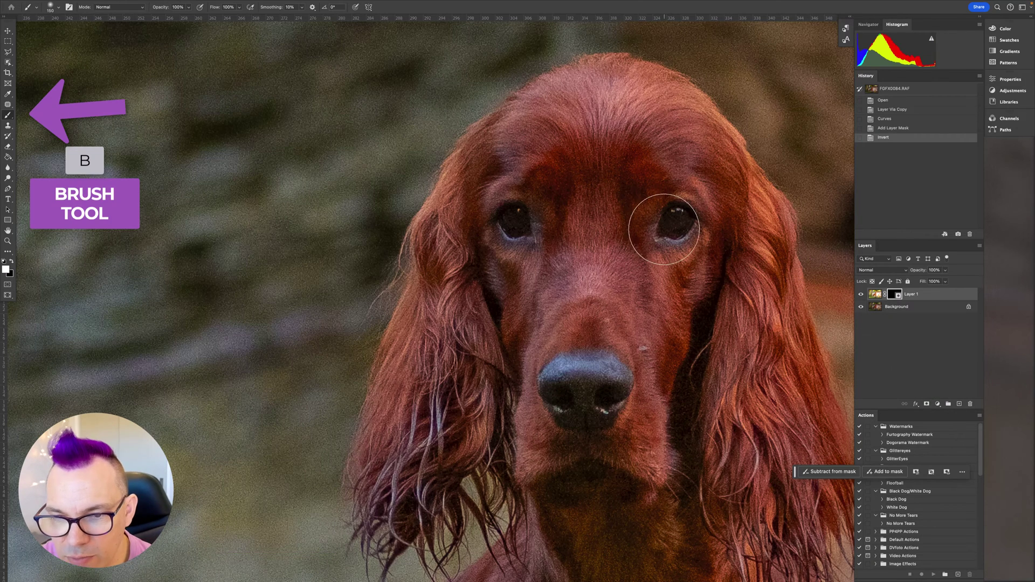
key(bracketleft)
key(bracketleft)
key(bracketleft)
key(bracketleft)
key(bracketleft)
key(bracketleft)
scroll(671, 235, up, 3)
scroll(671, 235, right, 5)
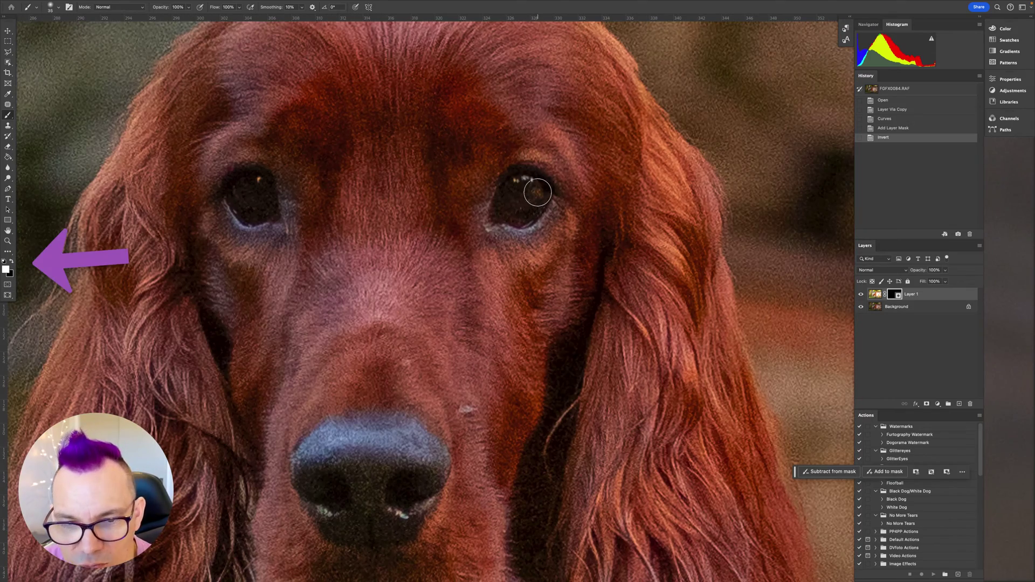
mouse_move(536, 199)
mouse_down()
mouse_move(527, 212)
mouse_move(531, 197)
mouse_move(507, 208)
mouse_move(538, 193)
mouse_up()
drag(339, 225, 538, 238)
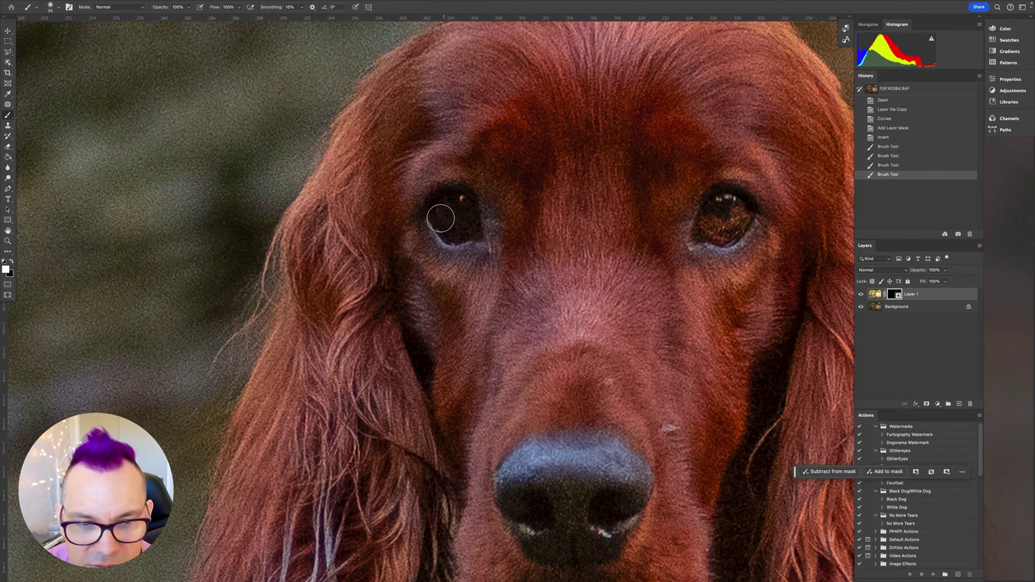
mouse_move(437, 217)
mouse_down()
mouse_move(472, 228)
mouse_move(434, 221)
mouse_move(443, 224)
mouse_move(435, 209)
mouse_move(452, 229)
mouse_move(469, 225)
mouse_move(441, 236)
mouse_move(413, 231)
mouse_move(447, 229)
mouse_up()
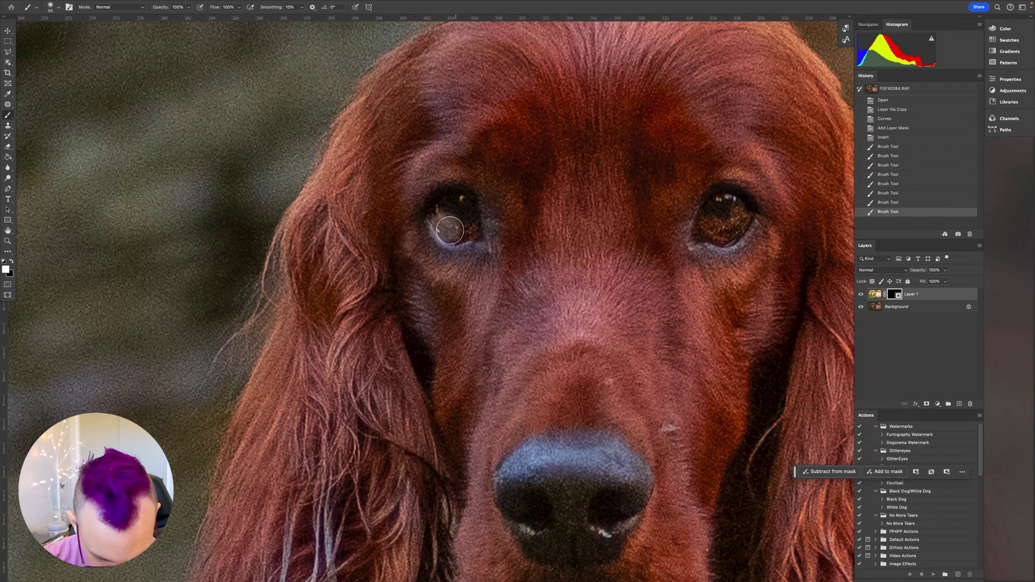
Step: Switch to black and paint back the pupil and upper part of the eye on the photo's right side
drag(694, 253, 702, 212)
key(x)
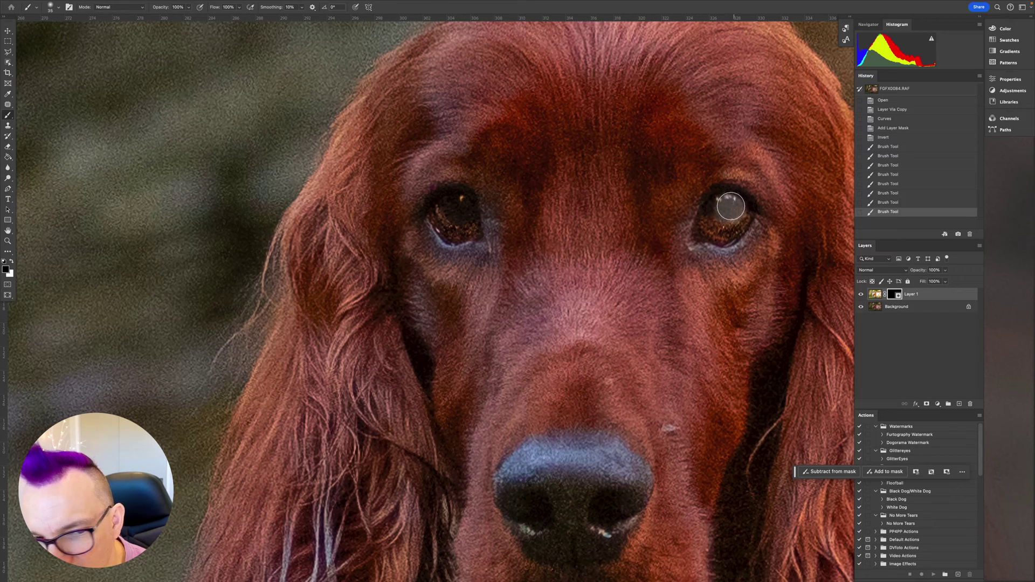
drag(730, 206, 705, 215)
Step: Lower the brush opacity to 20% and soften the brightened edges around the eye with black on the mask
drag(667, 296, 599, 308)
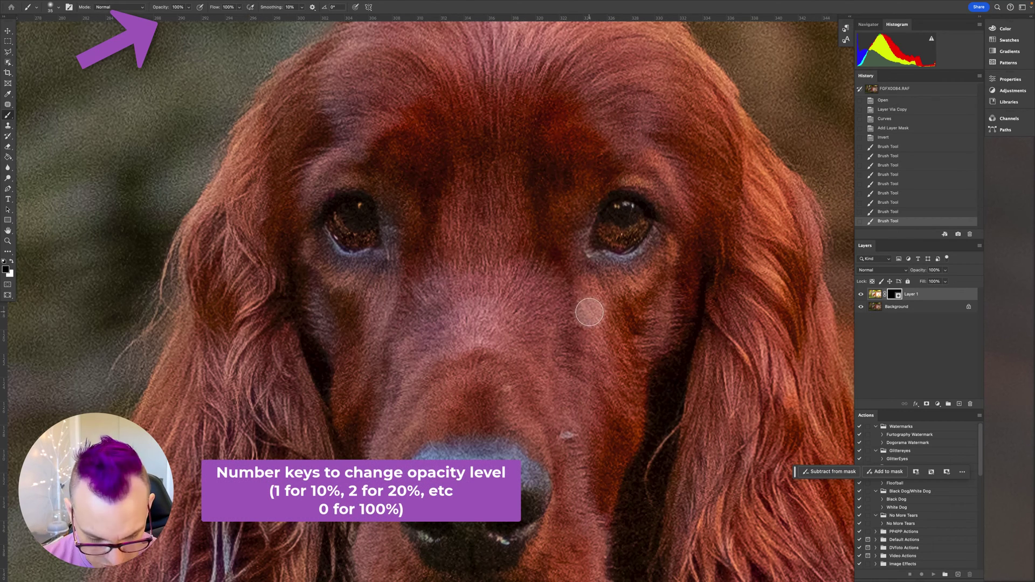
key(5)
drag(620, 294, 645, 276)
key(2)
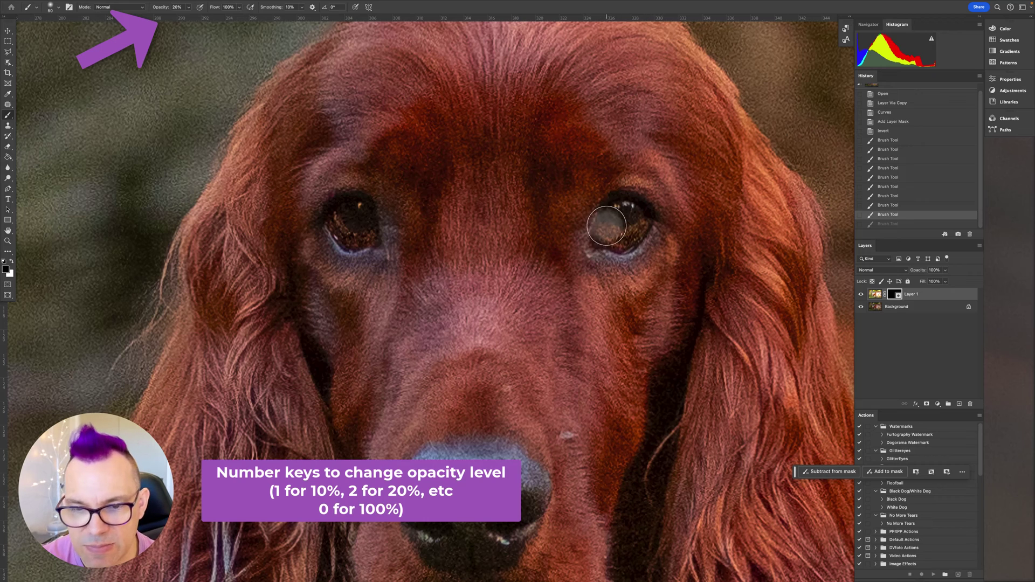
mouse_move(623, 248)
mouse_down()
mouse_move(590, 237)
mouse_move(620, 252)
mouse_move(646, 226)
mouse_move(585, 237)
mouse_up()
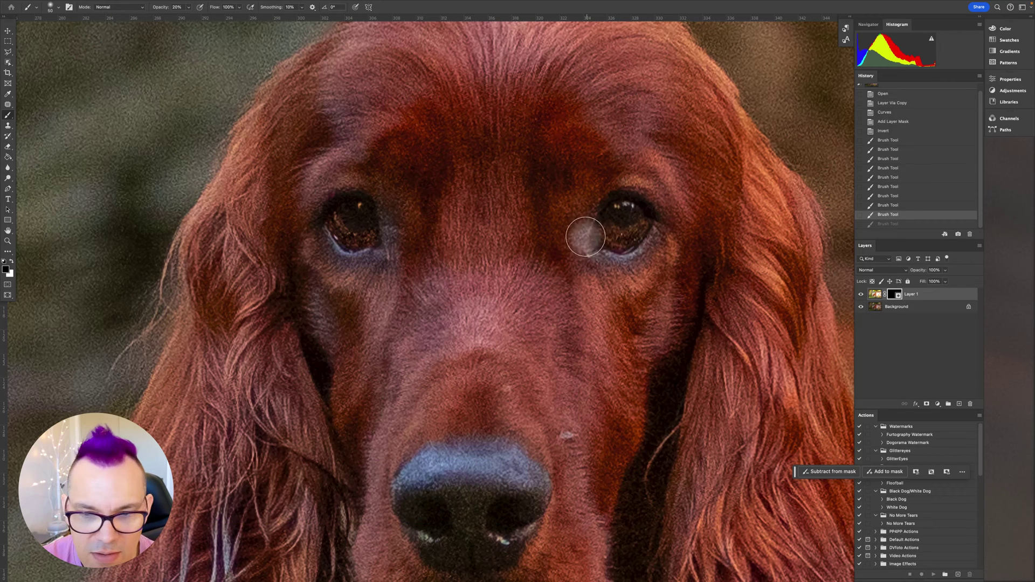
drag(438, 251, 468, 250)
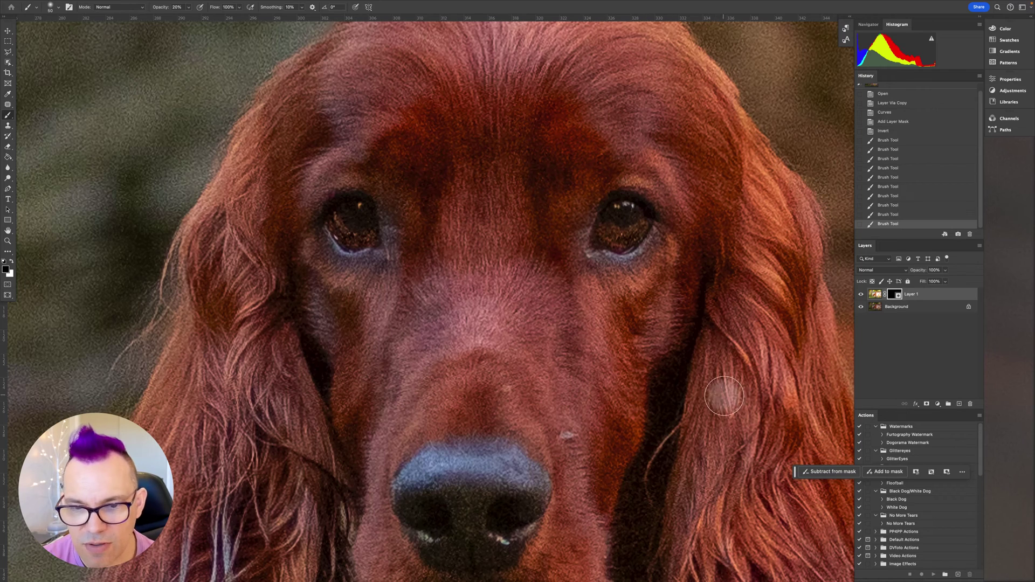
Step: Touch up the mask over the eye on the photo's right side with white at 20% opacity, undoing the last stroke
scroll(729, 372, down, 2)
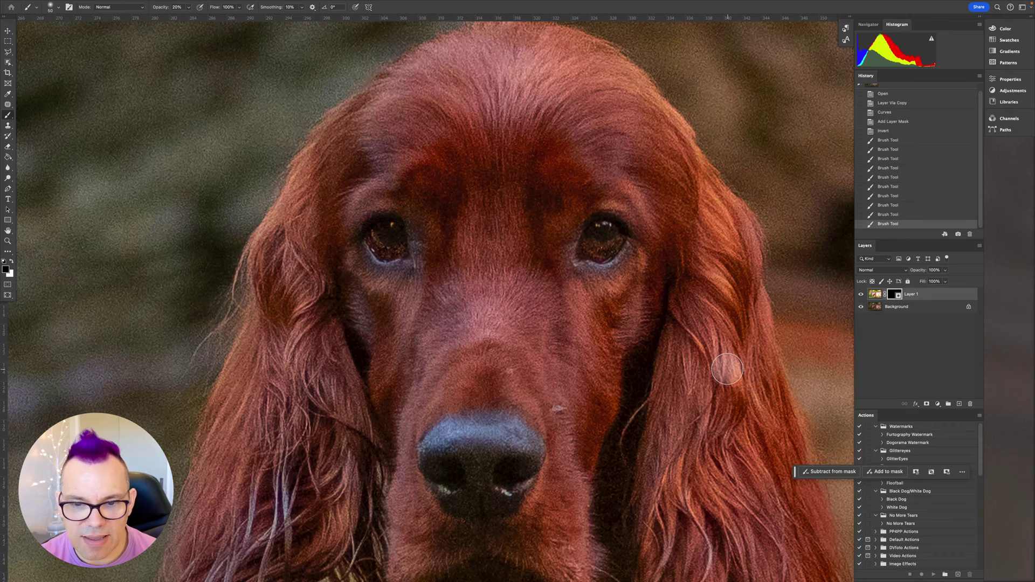
key(x)
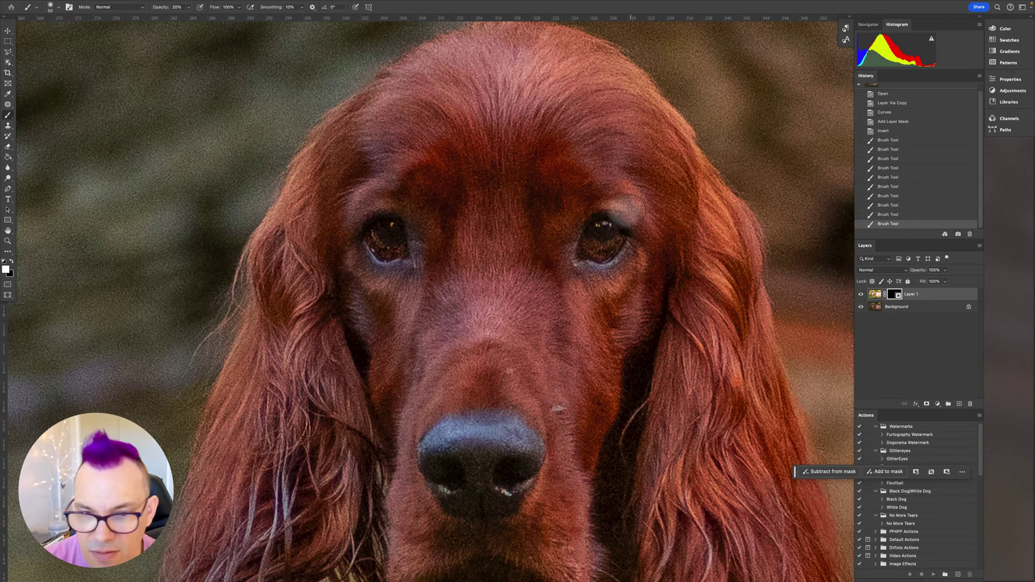
mouse_move(625, 229)
mouse_down()
mouse_move(592, 235)
mouse_move(619, 234)
mouse_move(602, 236)
mouse_up()
key(x)
key(0)
key(ctrl+z)
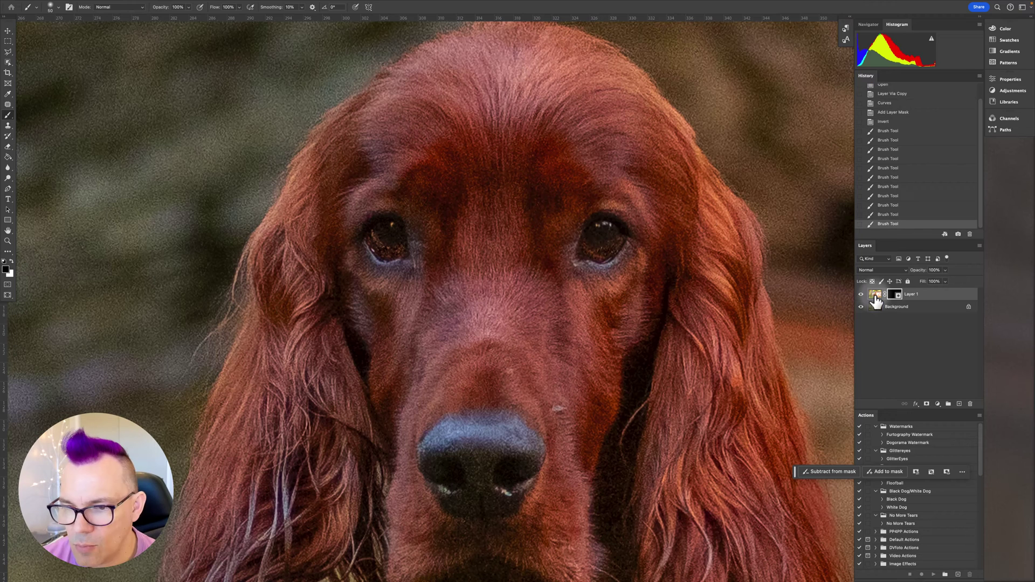
Step: Colorize the layer's image with Hue/Saturation, tuning saturation, hue and lightness to a reddish-brown eye color
click(874, 295)
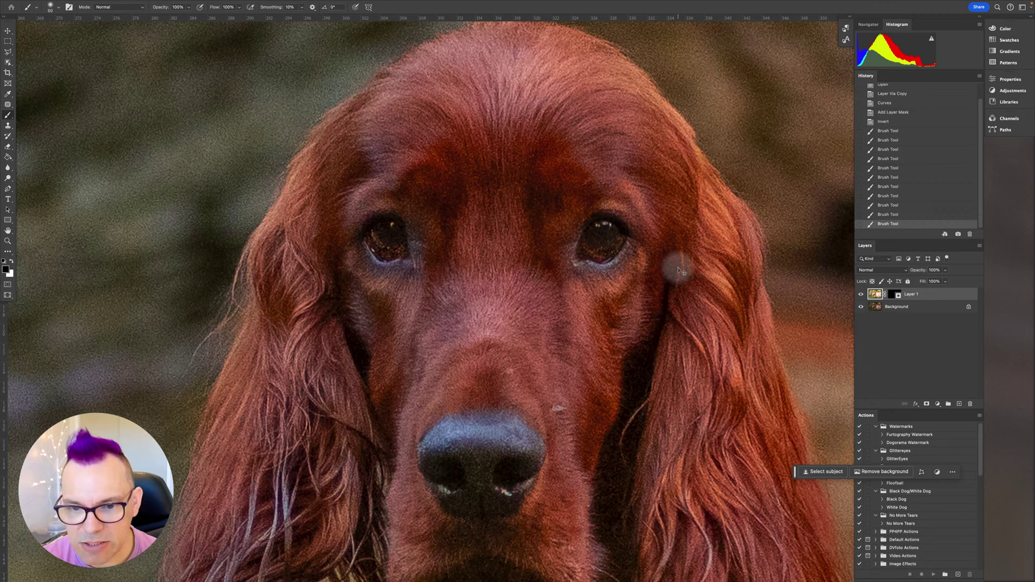
key(super+u)
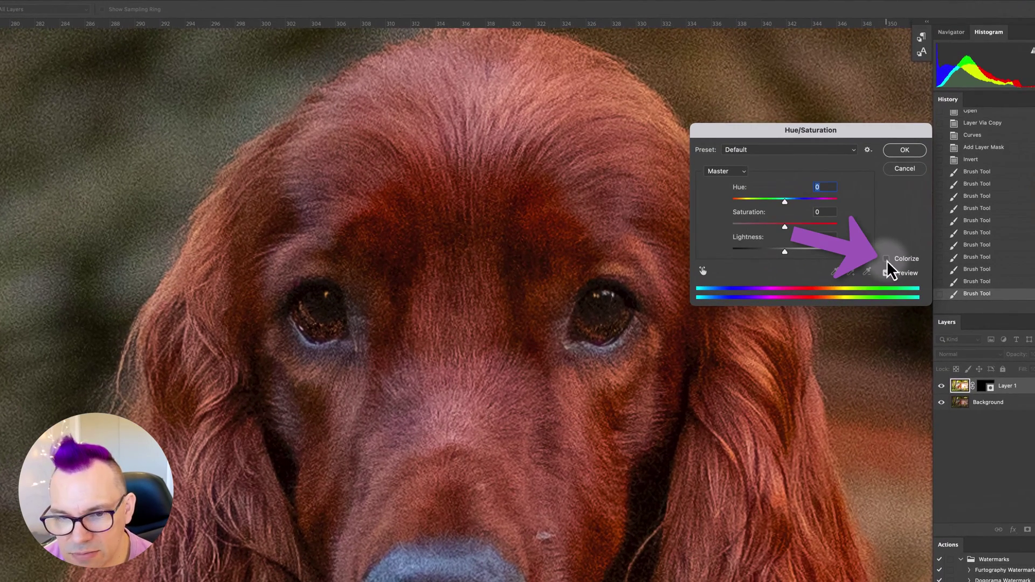
click(886, 260)
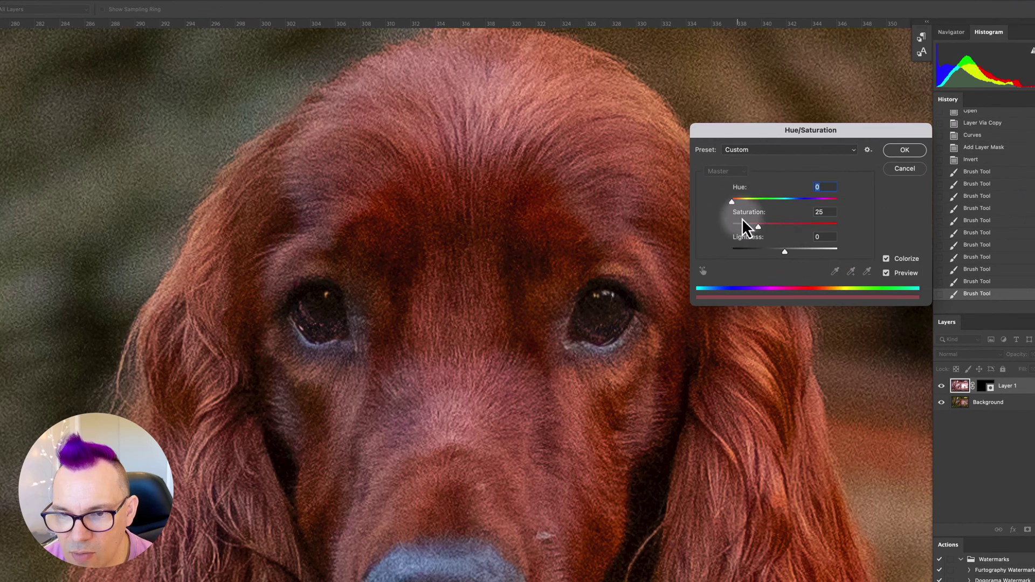
mouse_move(782, 232)
mouse_down()
mouse_move(770, 233)
mouse_move(788, 229)
mouse_up()
drag(732, 202, 737, 202)
drag(786, 251, 787, 253)
key(Return)
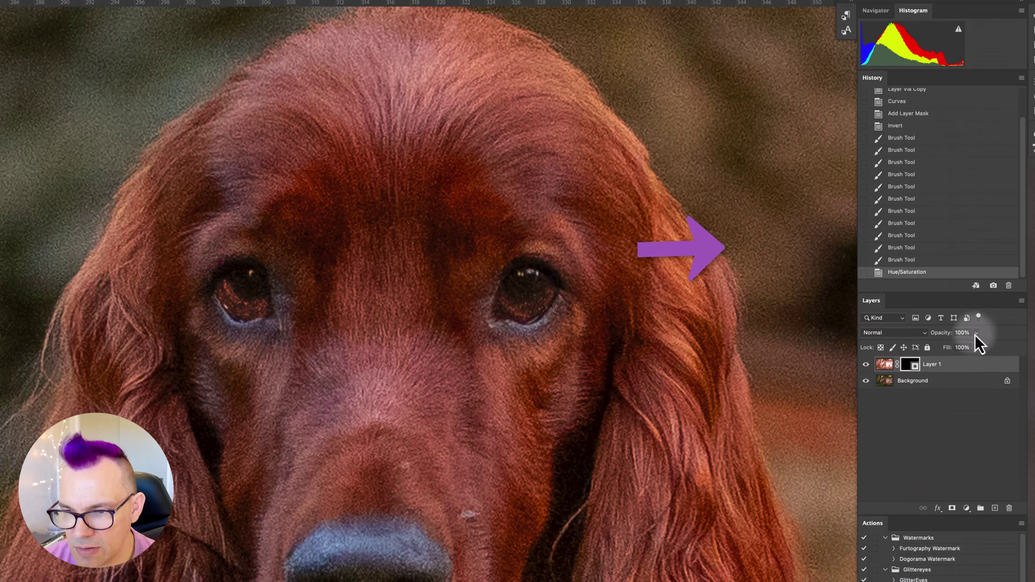
Step: Set Layer 1's opacity to 83%
click(1034, 353)
drag(1034, 367, 1034, 369)
drag(969, 348, 970, 348)
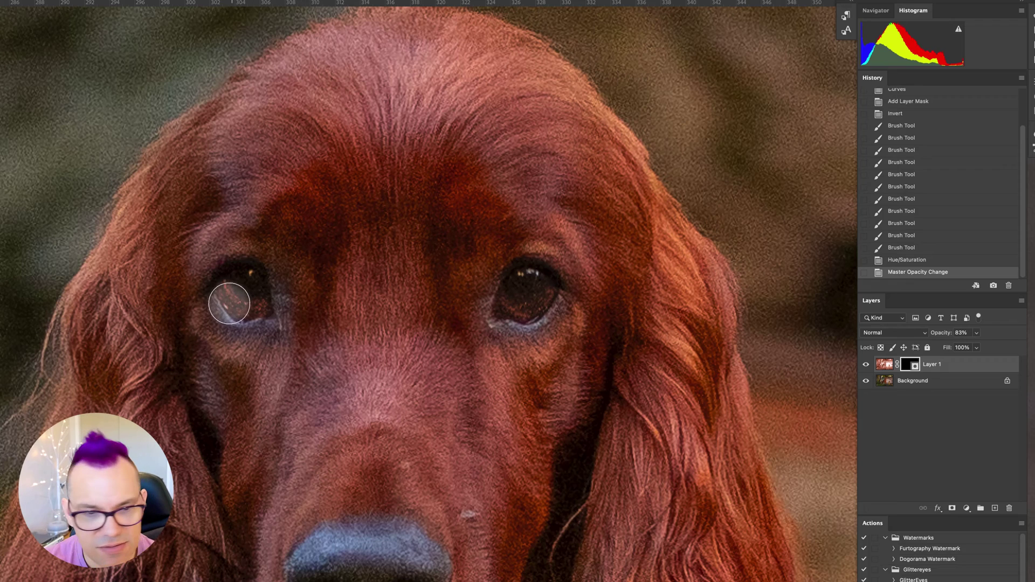
Step: Tone down the outer edge of the eye on the photo's left side with low-opacity black on the mask, redoing the first stroke
mouse_move(222, 291)
mouse_down()
mouse_move(240, 291)
mouse_move(234, 315)
mouse_move(240, 300)
mouse_move(253, 305)
mouse_up()
key(ctrl+z)
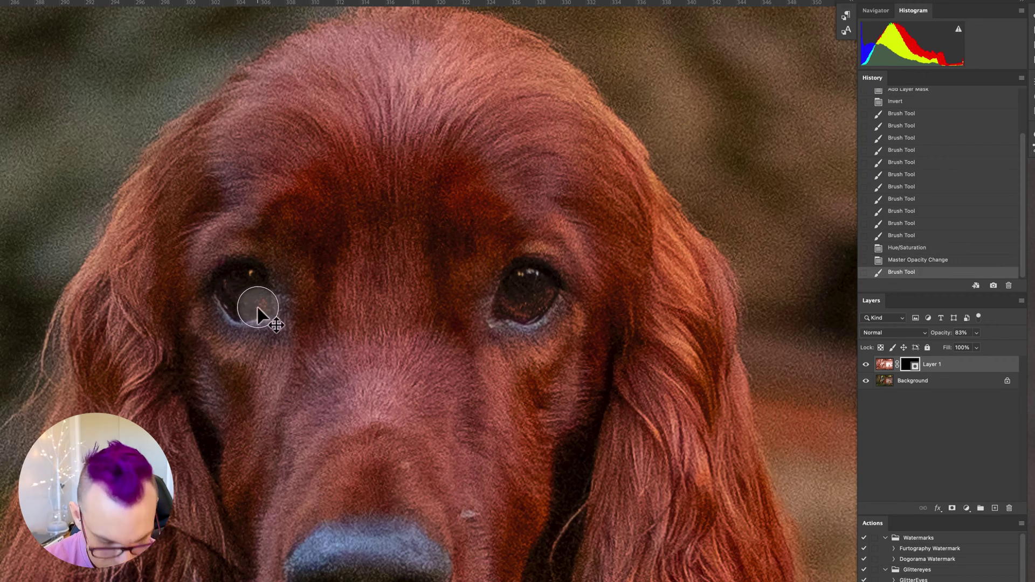
key(ctrl+z)
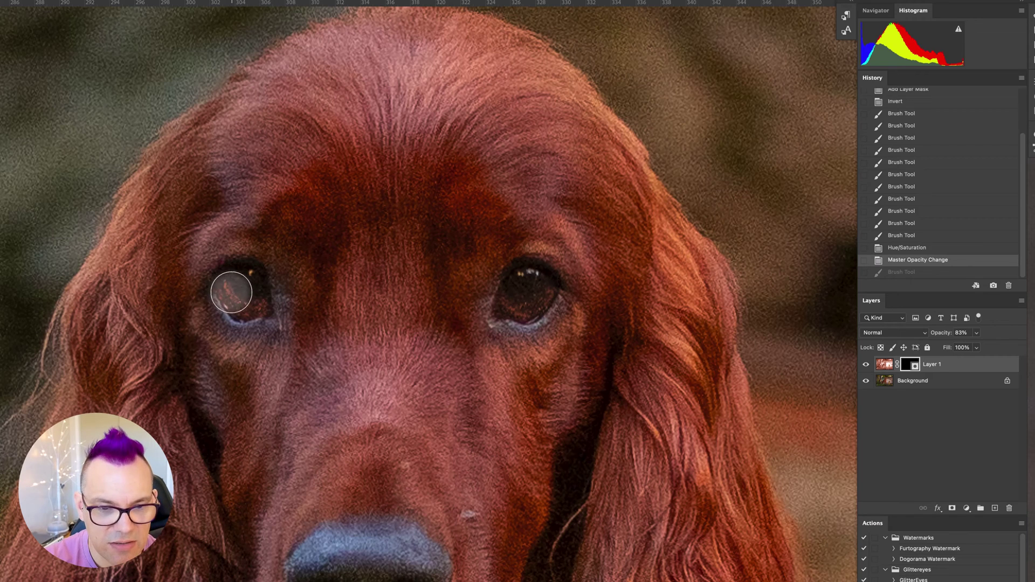
mouse_move(228, 302)
mouse_down()
mouse_move(265, 305)
mouse_move(248, 310)
mouse_move(209, 274)
mouse_move(201, 293)
mouse_up()
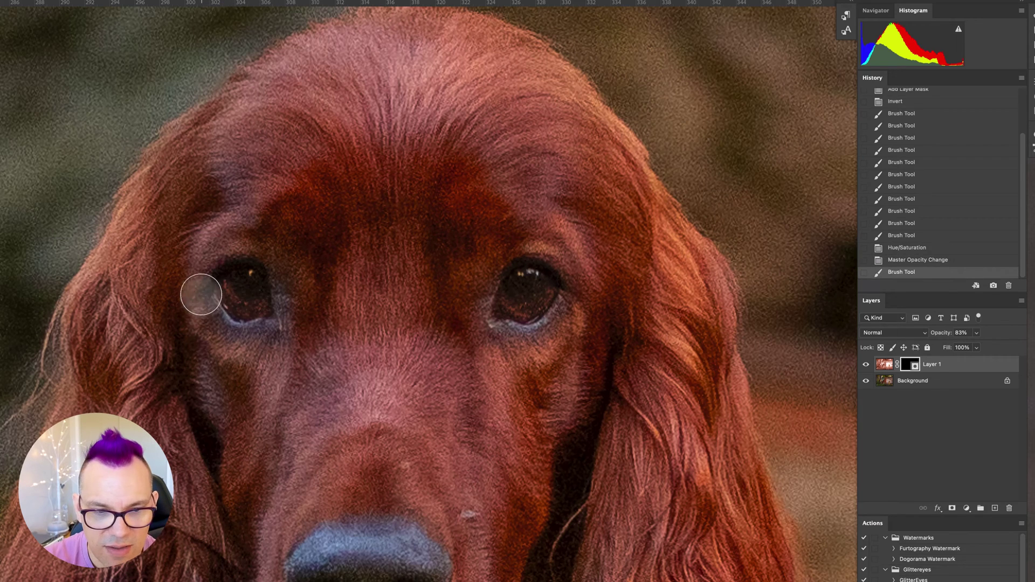
Step: Compare the eyes with Layer 1 hidden and shown, and merge the layer down into the Background
click(866, 365)
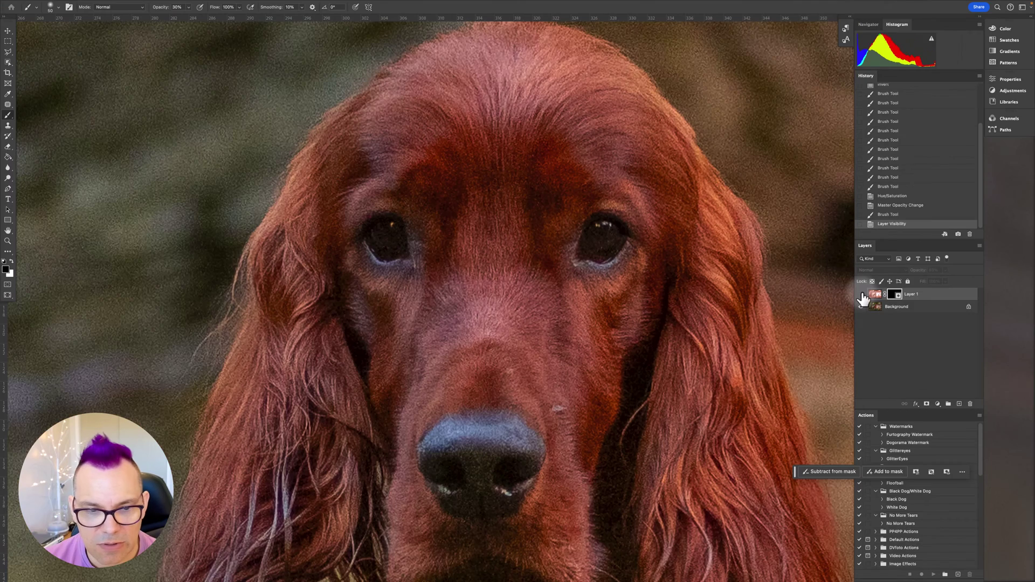
click(861, 295)
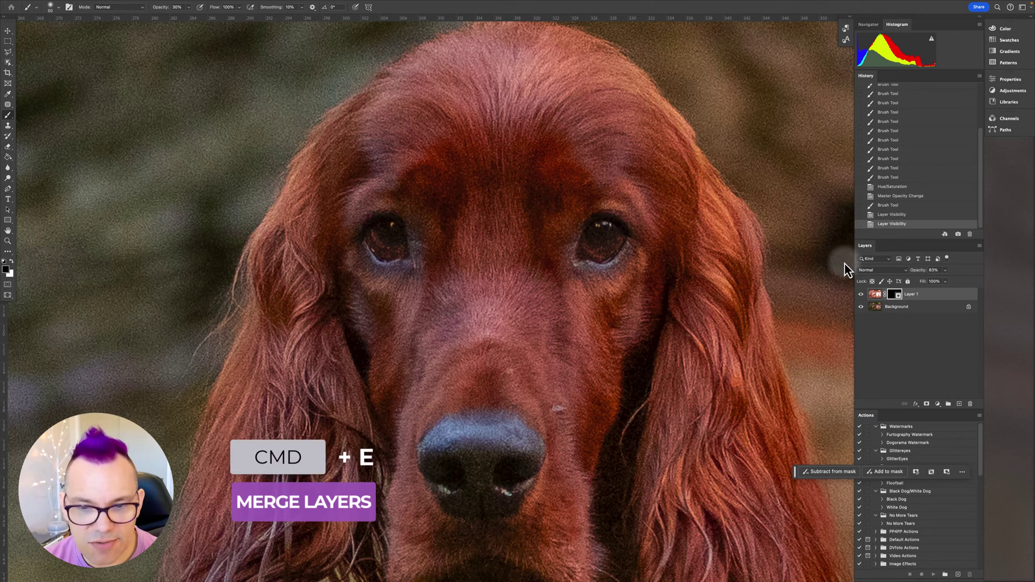
key(super+e)
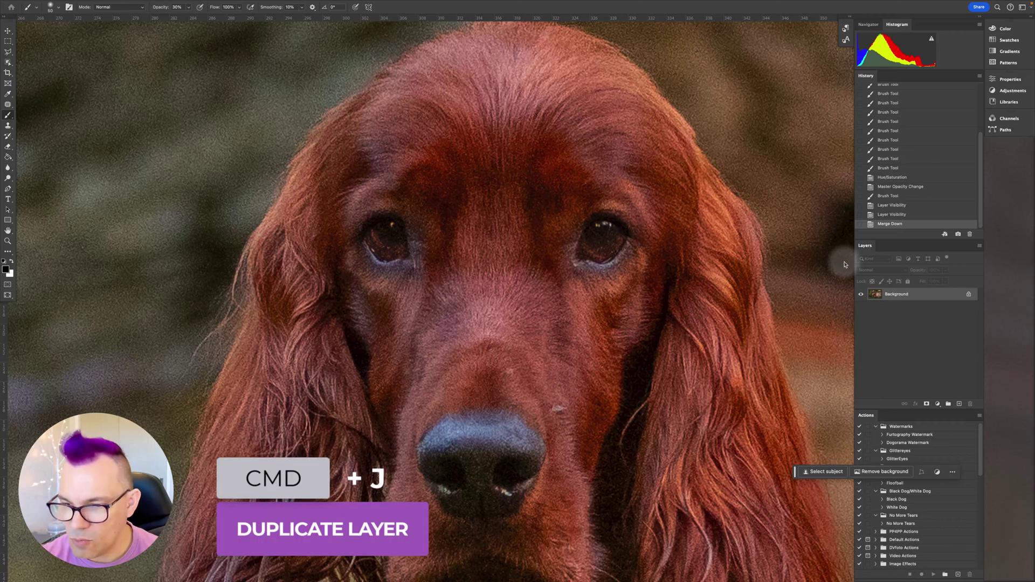
Step: Duplicate the Background layer and strongly brighten the copy by raising the midtones of the RGB curve in Curves
key(super+j)
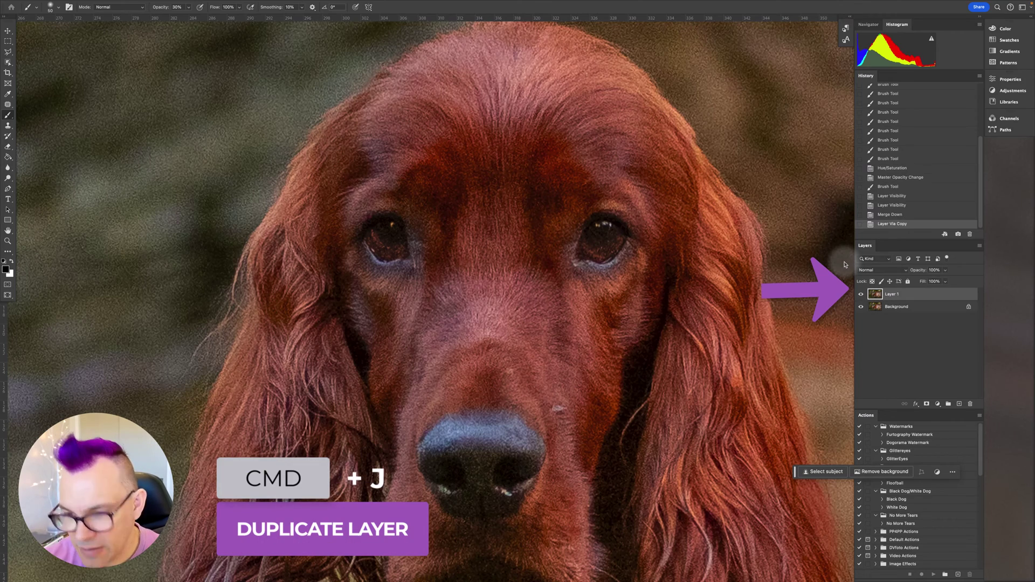
key(super+m)
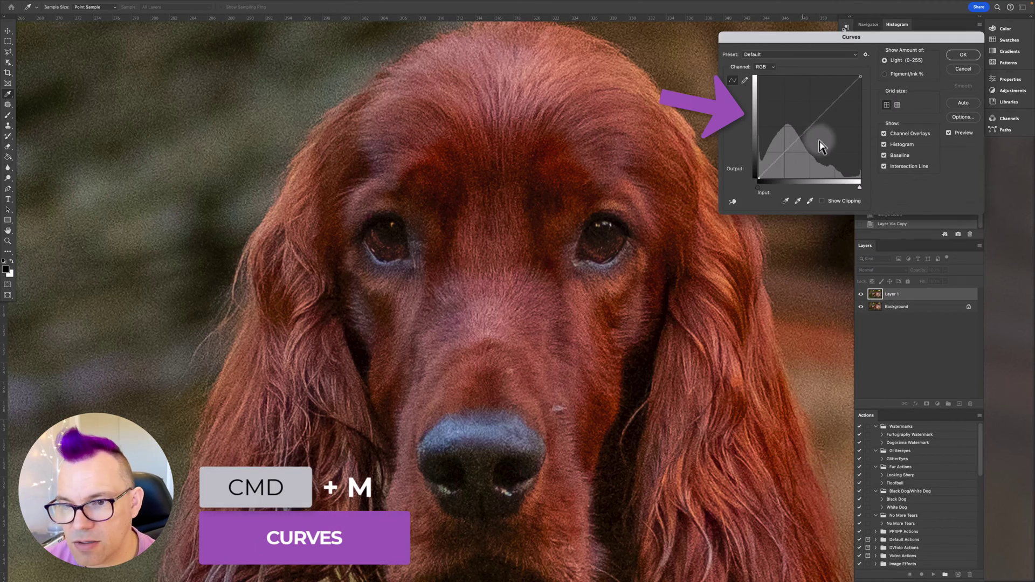
click(796, 115)
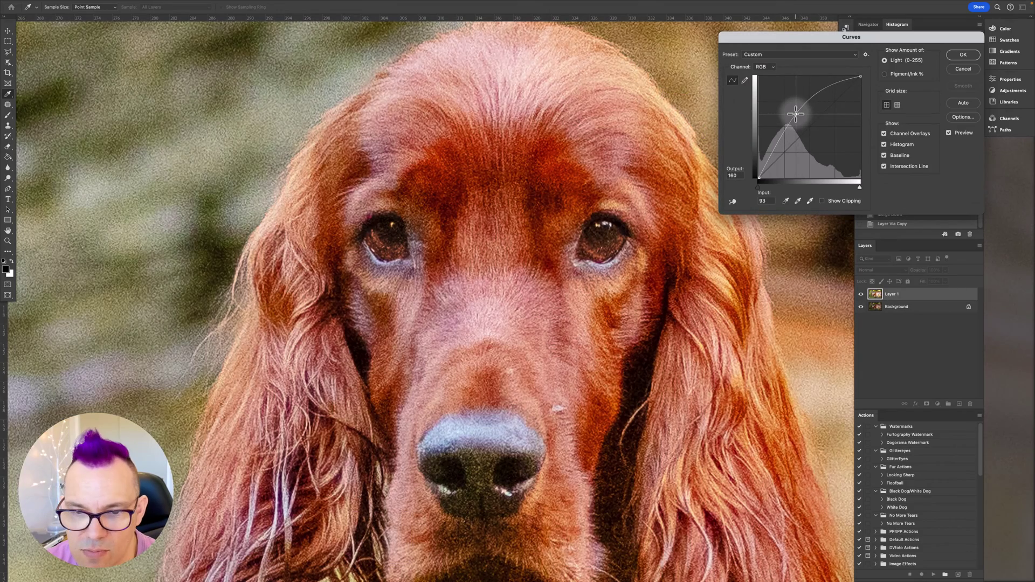
drag(794, 113, 793, 108)
key(Return)
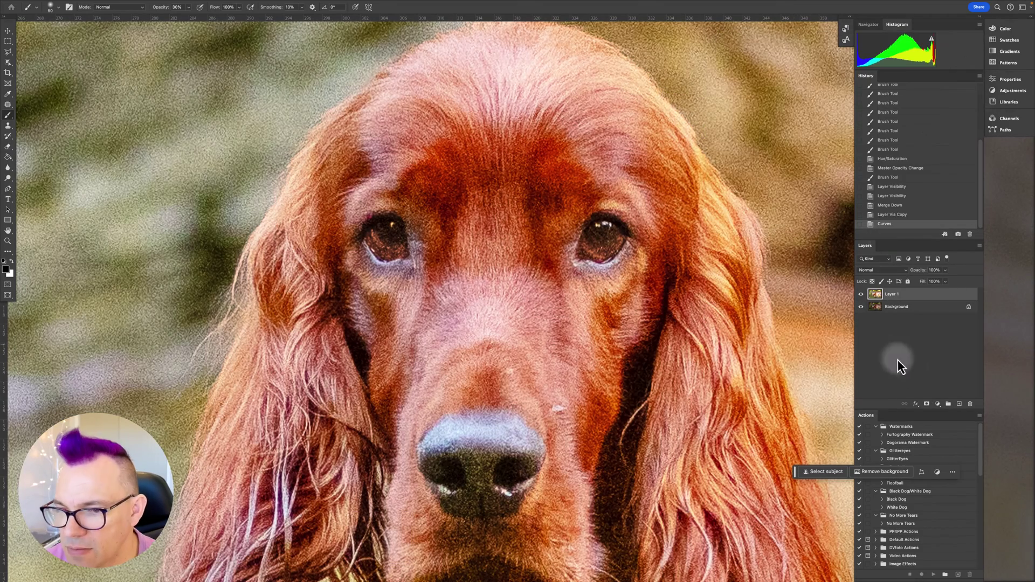
Step: Add a layer mask to Layer 1 and invert it to black so the brightening is hidden
click(927, 404)
key(super+i)
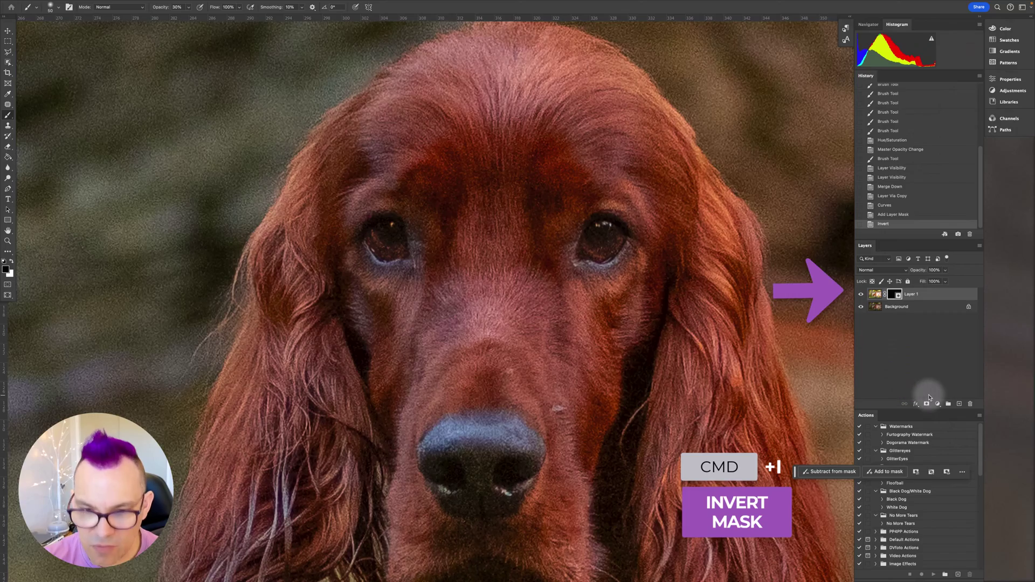
Step: Reveal the catchlights in both eyes on the mask with a tiny white brush at 100% opacity, and merge Layer 1 down
key(bracketleft)
key(bracketleft)
key(bracketleft)
key(bracketleft)
key(bracketleft)
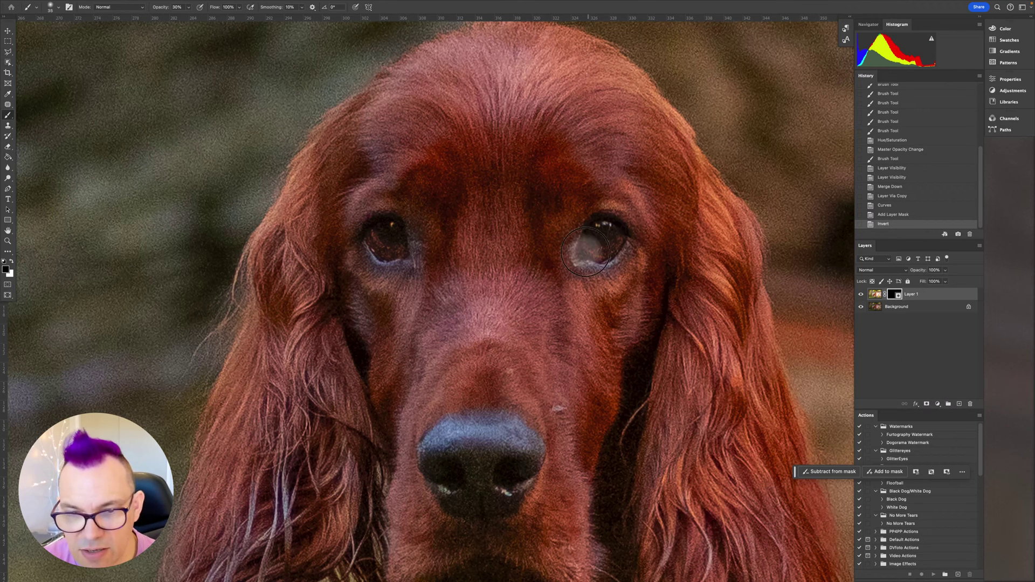
key(0)
key(bracketleft)
key(bracketleft)
key(bracketleft)
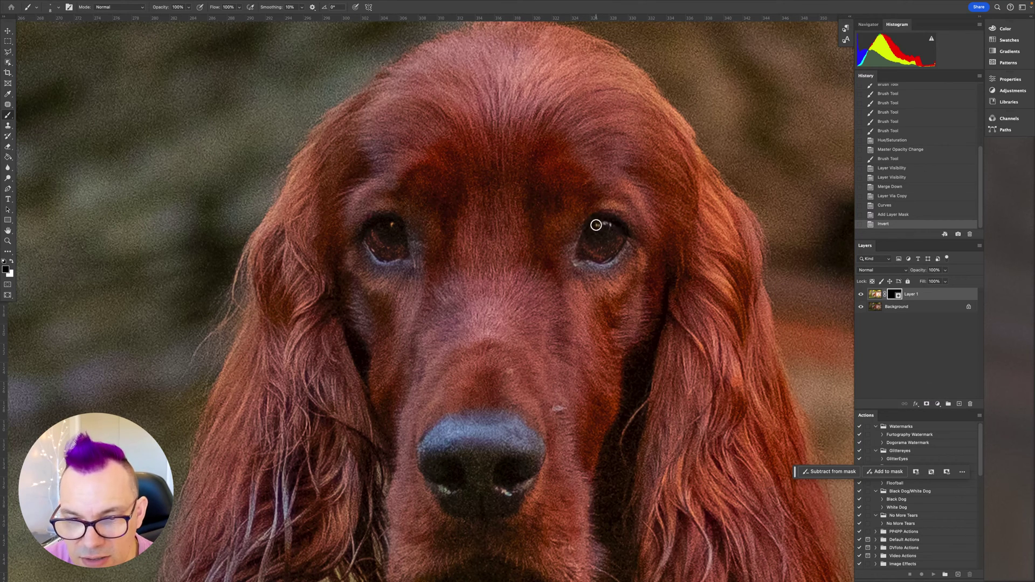
key(x)
click(597, 225)
click(601, 225)
click(604, 227)
click(604, 225)
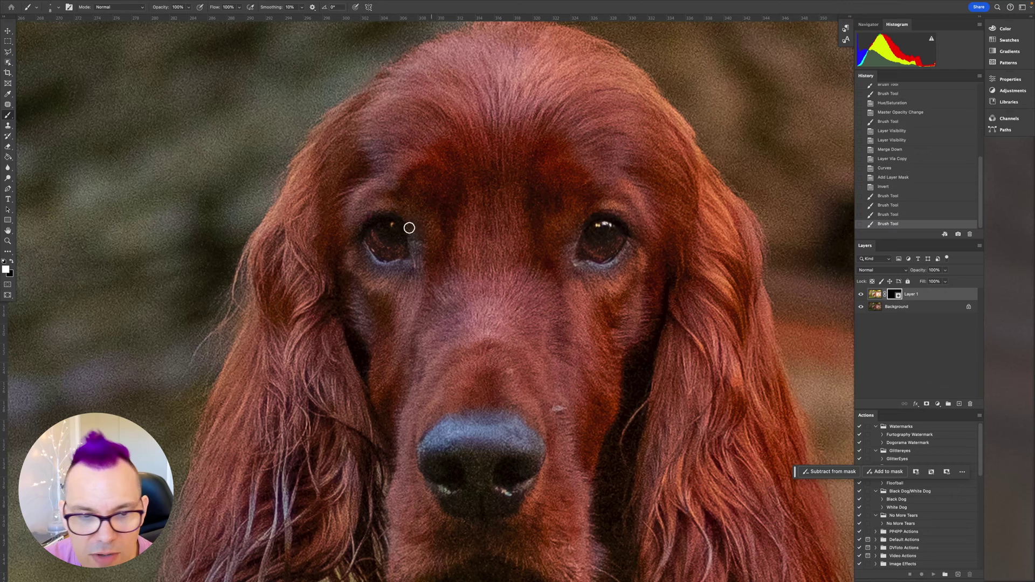
click(392, 223)
key(ctrl+e)
key(x)
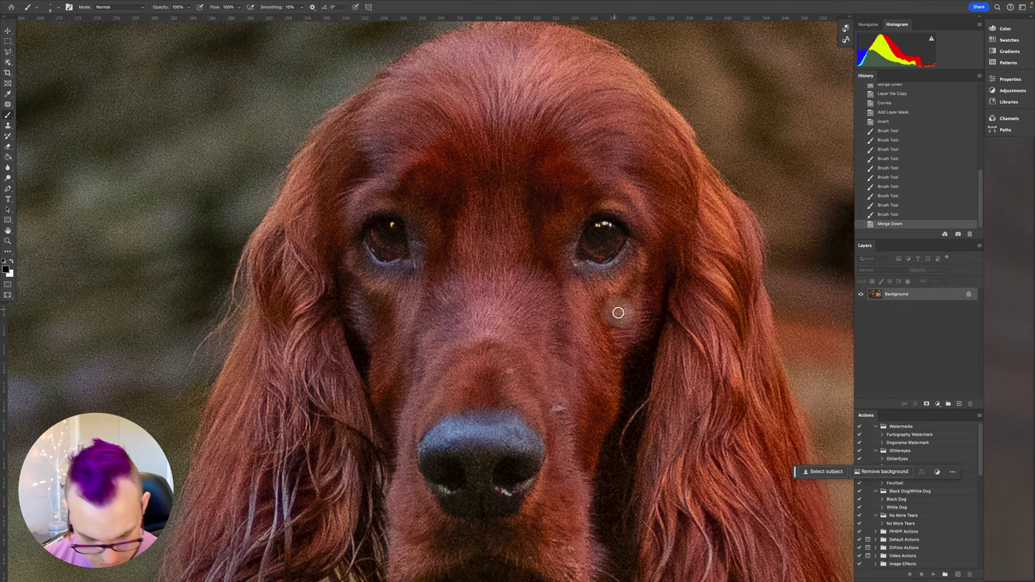
Step: Retouch the inner corners of both eyes and the cheek below the eye on the photo's right side with the Spot Healing Brush
click(7, 104)
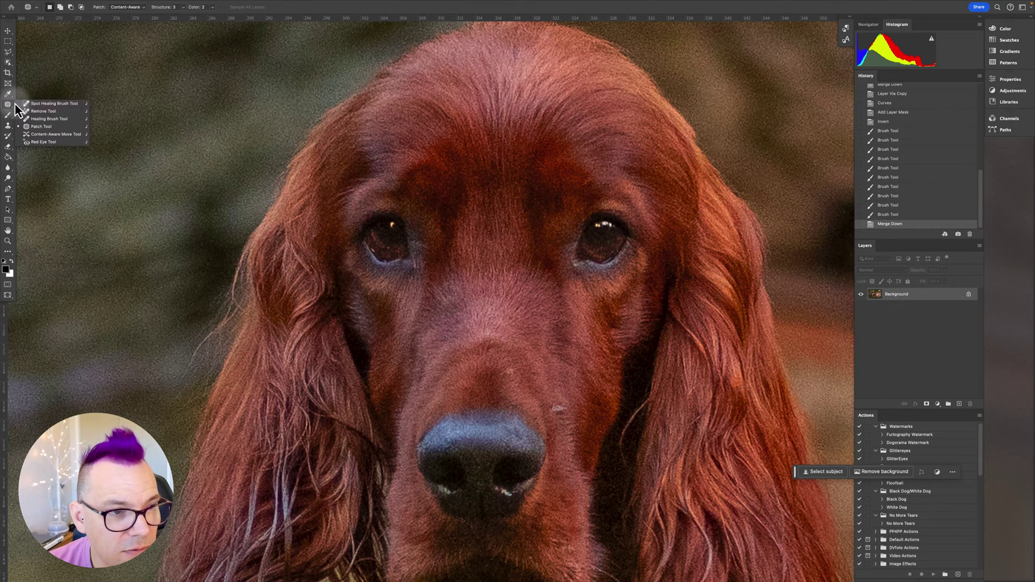
click(43, 104)
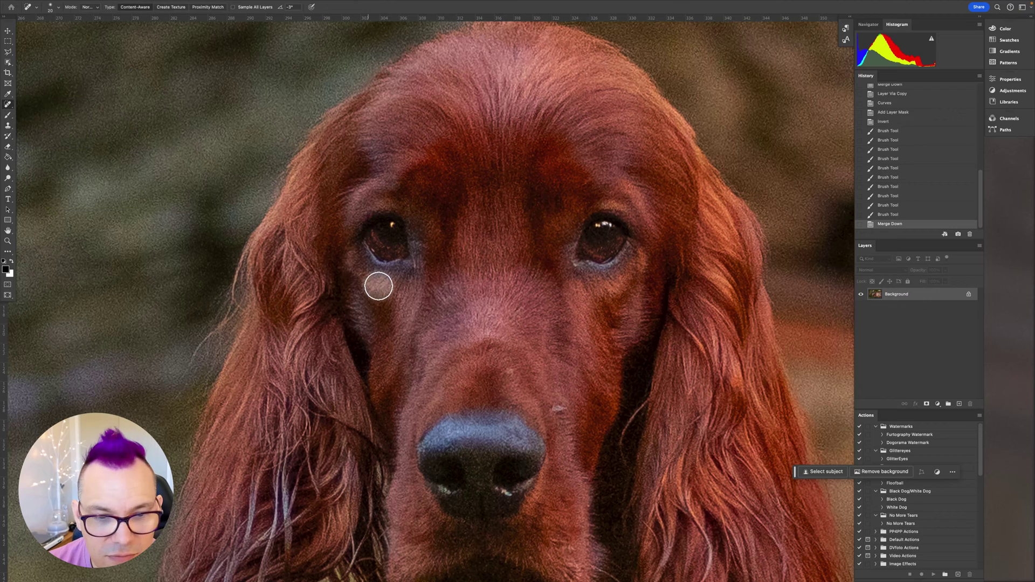
click(413, 261)
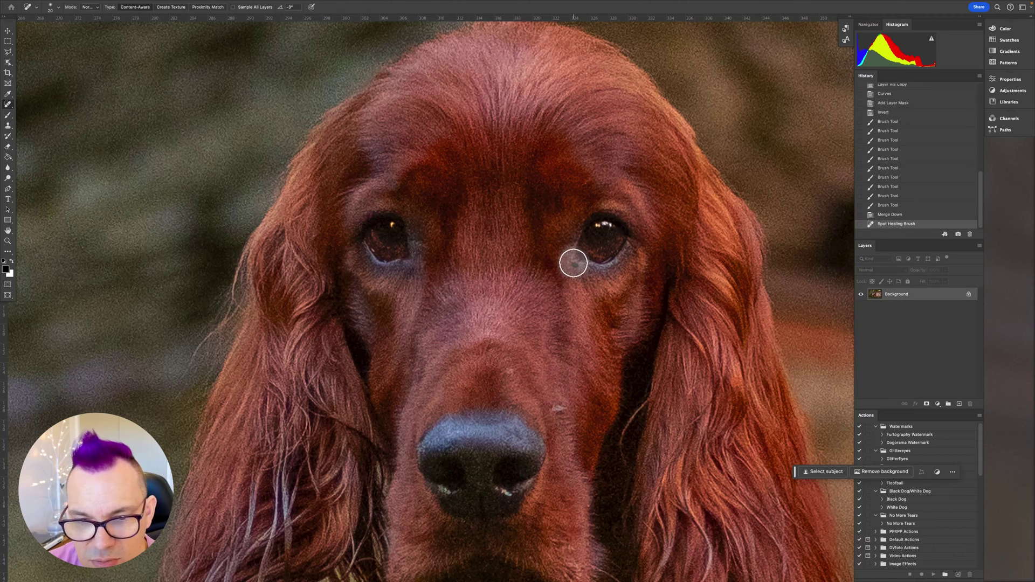
click(573, 263)
click(601, 361)
Step: Compare the photo with its original Open state in the history, and return to the latest Spot Healing Brush state
key(ctrl+minus)
key(ctrl+minus)
key(ctrl+minus)
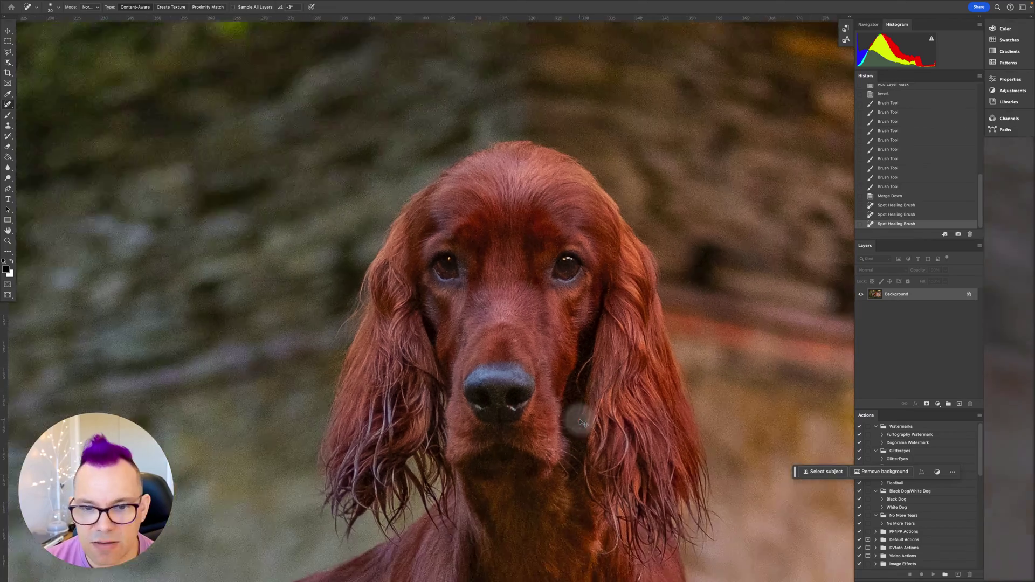
drag(571, 293, 588, 229)
scroll(917, 156, up, 5)
click(884, 100)
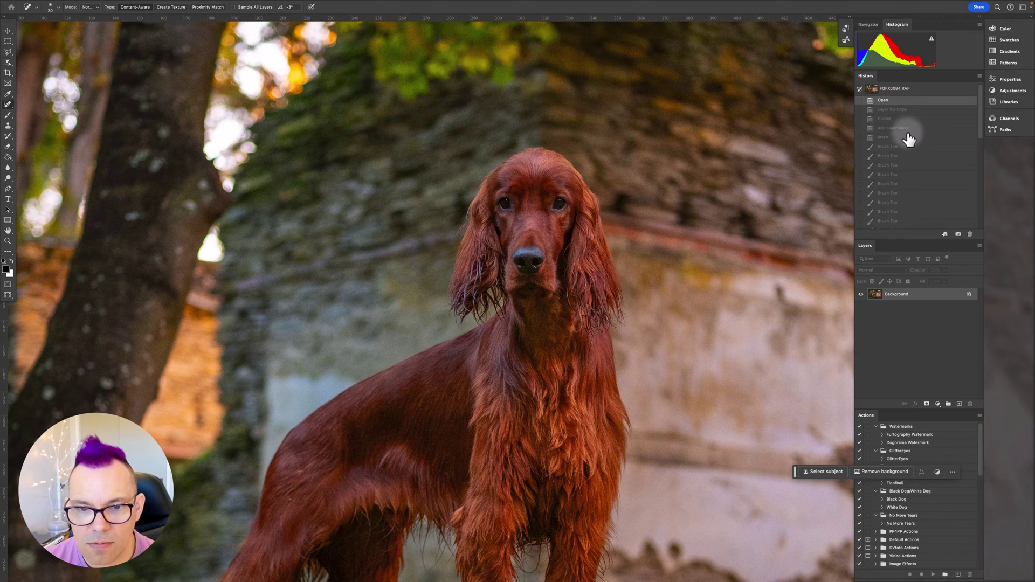
scroll(890, 215, down, 5)
click(895, 223)
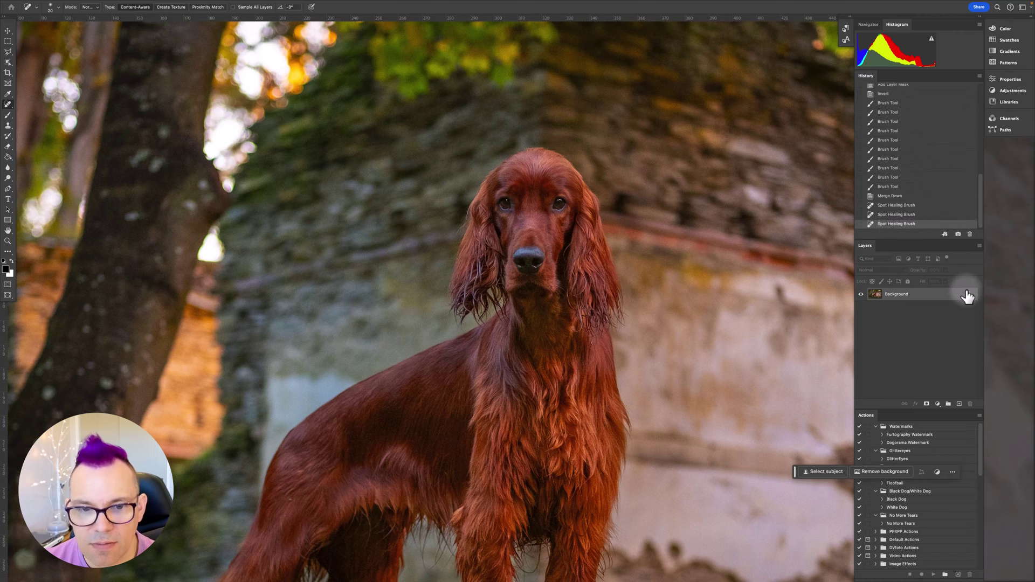